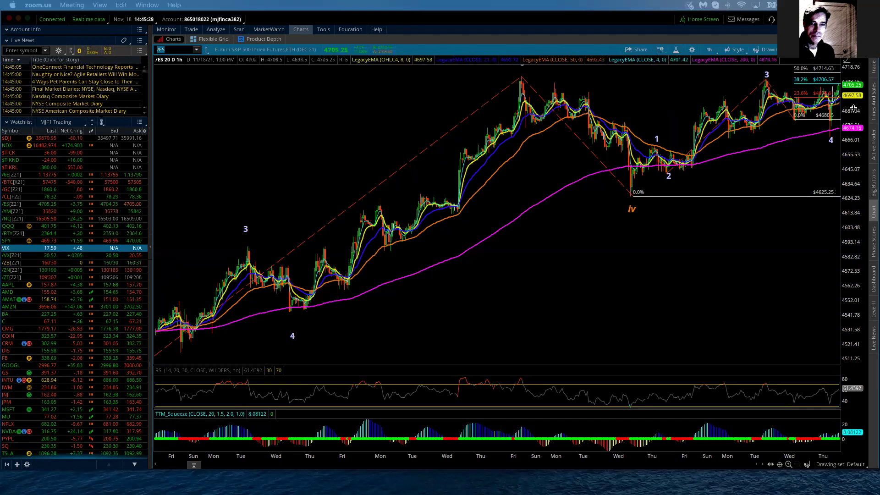
# Compress the hourly /ES price axis until the upper Fibonacci extension levels show above the wave 3 high
pyautogui.moveTo(855, 129); pyautogui.dragTo(854, 160)
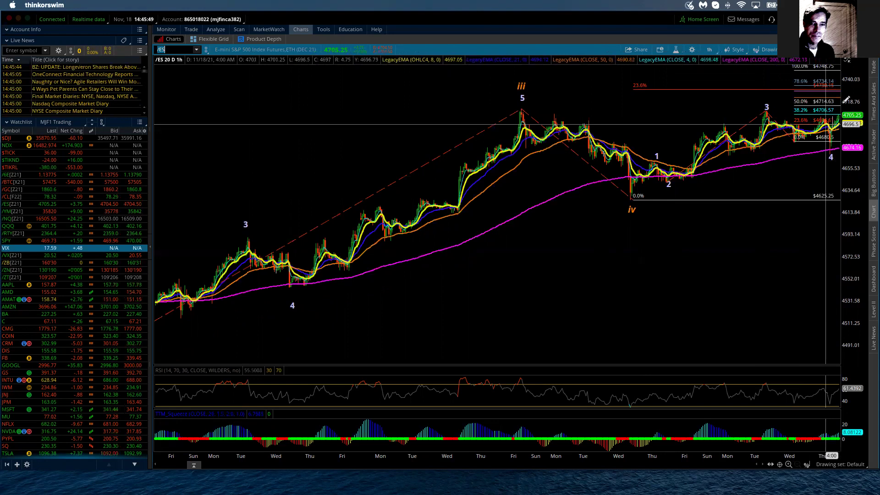
pyautogui.moveTo(837, 110)
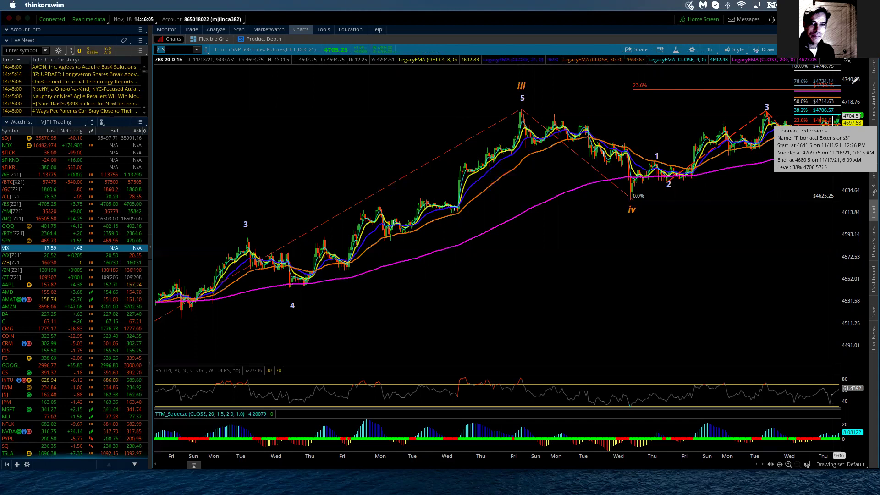
pyautogui.moveTo(853, 87); pyautogui.dragTo(852, 111)
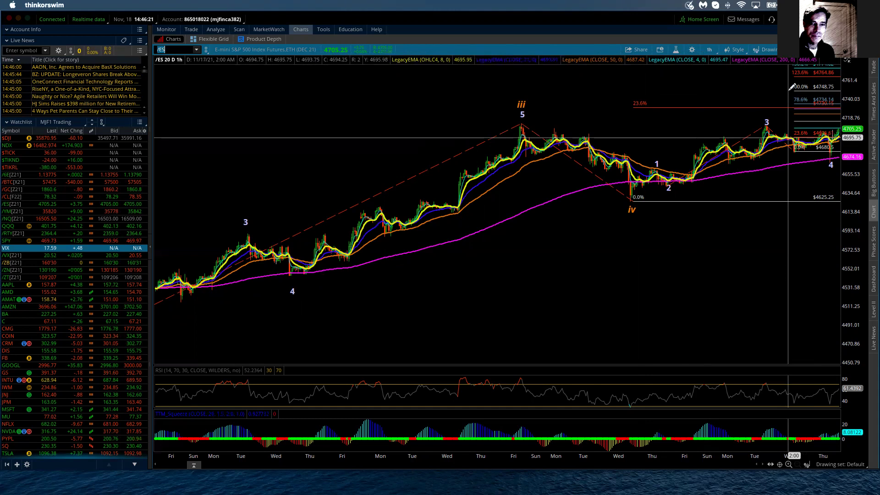
# Zoom into the Nov 10–18 price range, then view the 180 D : 4h chart
pyautogui.click(624, 147)
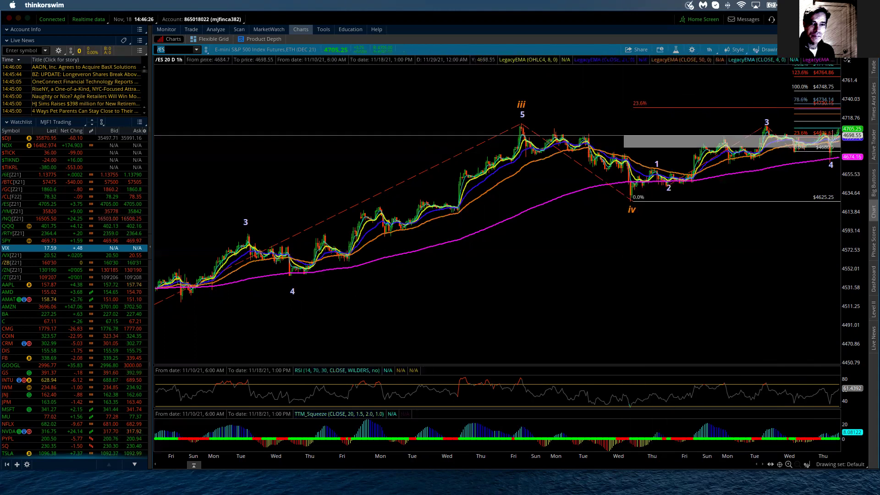
pyautogui.click(840, 135)
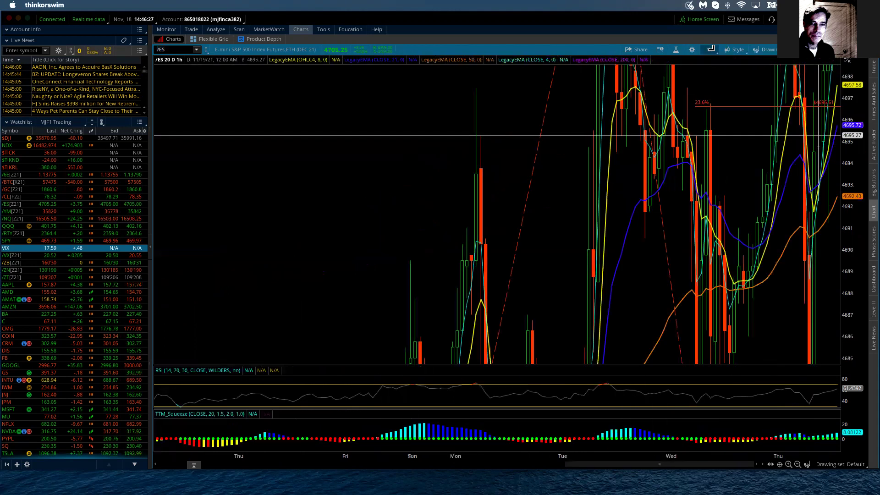
pyautogui.click(710, 48)
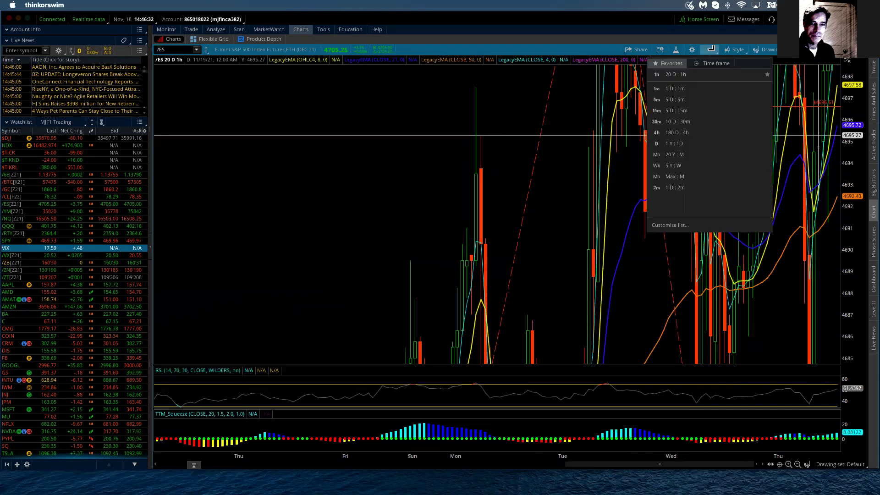
pyautogui.click(677, 132)
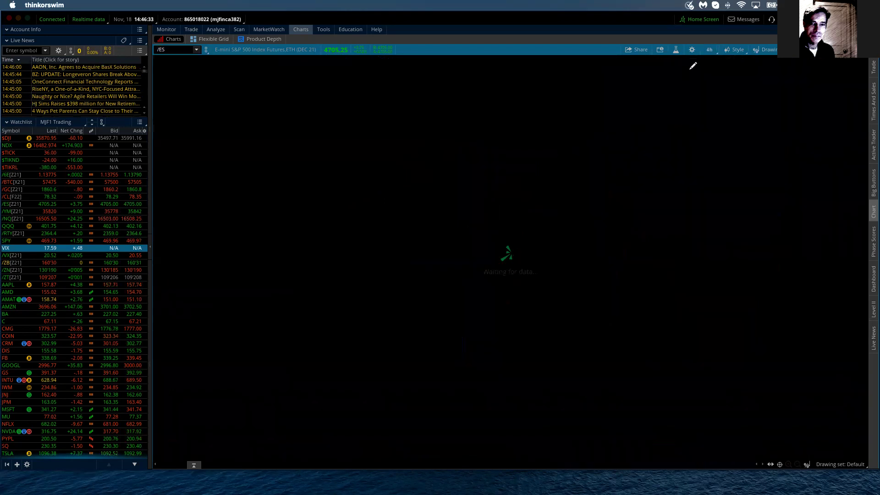
# Return to 20 D : 1h bars zoomed into the last week
pyautogui.click(706, 50)
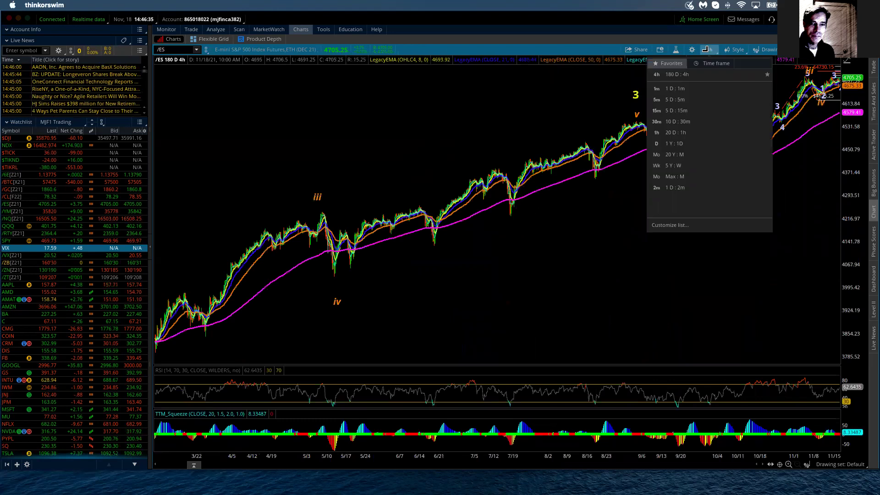
pyautogui.click(677, 132)
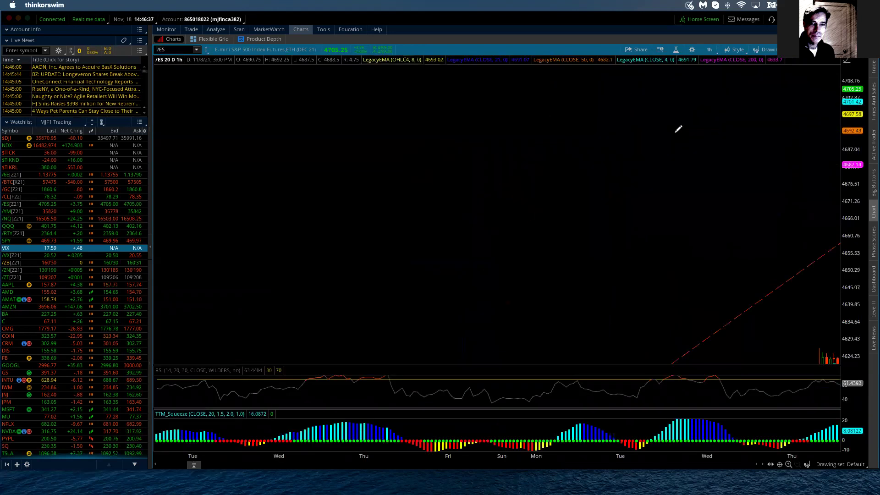
pyautogui.moveTo(626, 133); pyautogui.dragTo(843, 131)
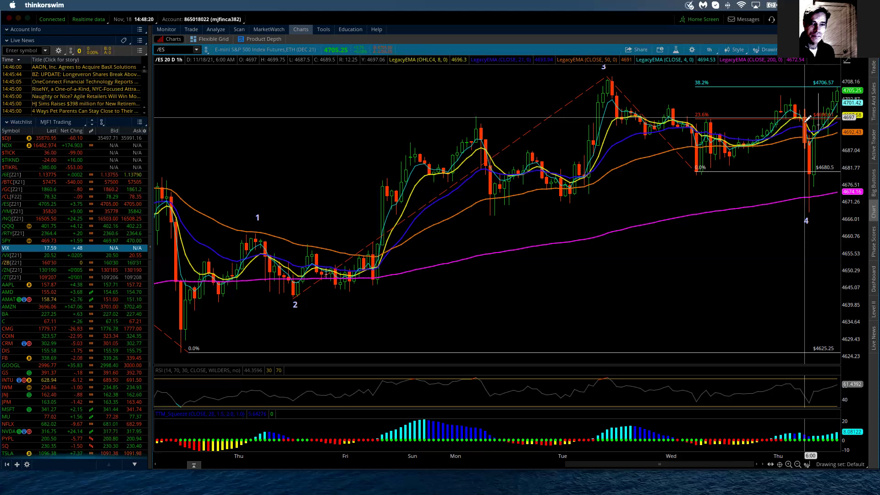
pyautogui.scroll(3, 807, 118)
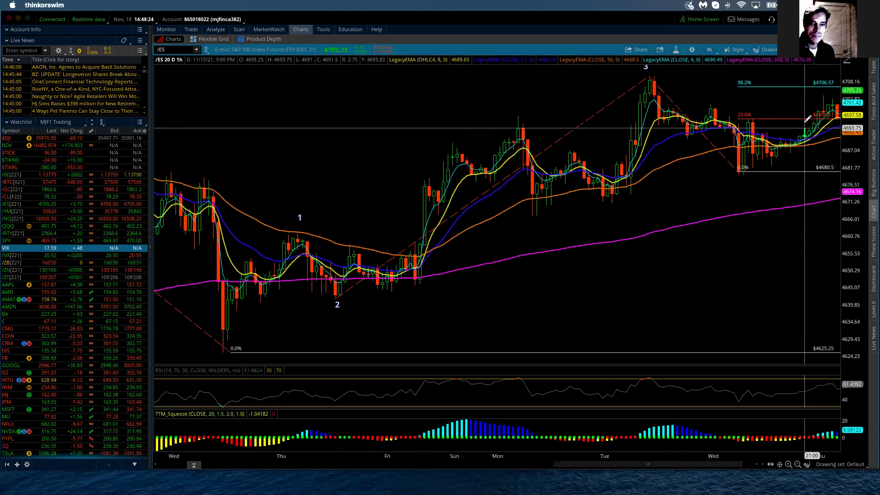
pyautogui.scroll(-3, 799, 122)
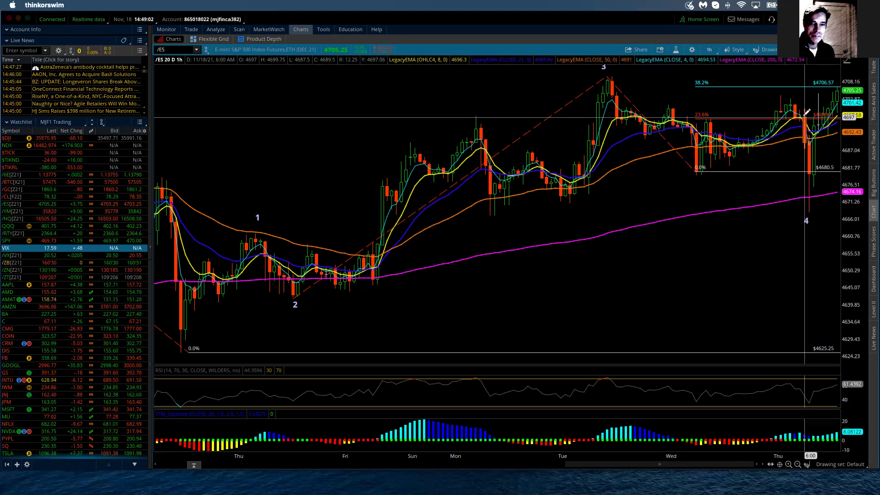
pyautogui.scroll(1, 806, 113)
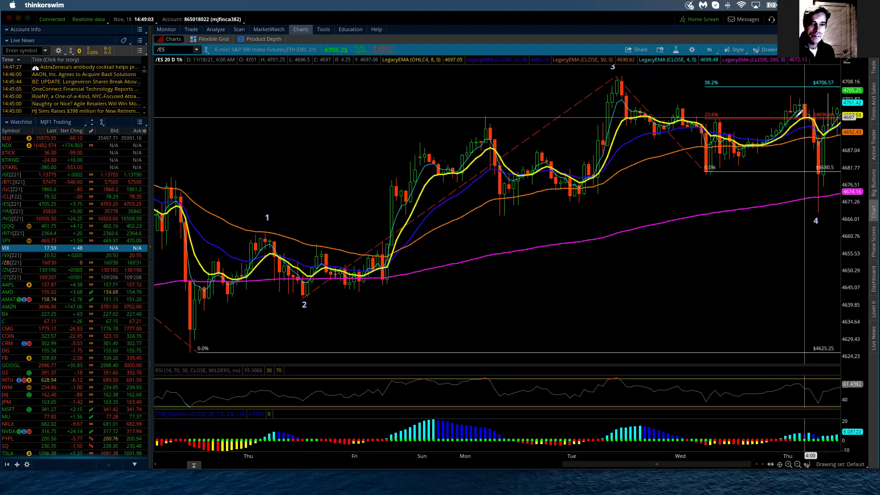
pyautogui.scroll(1, 815, 133)
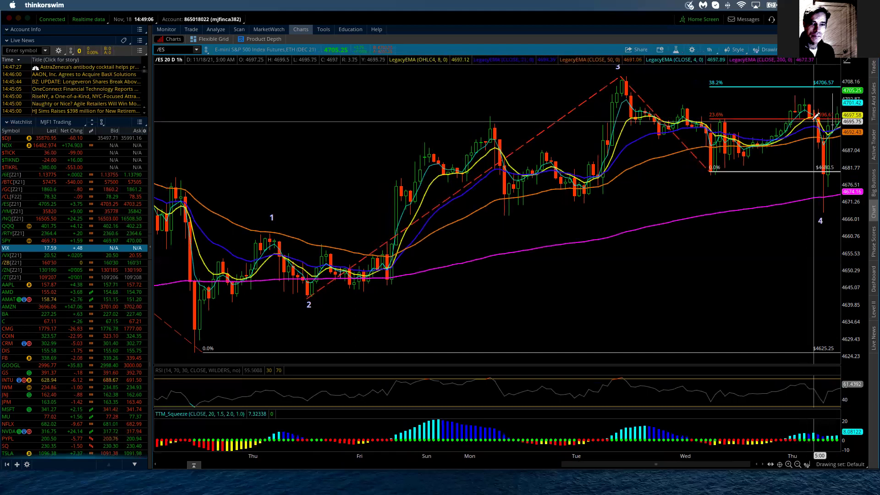
pyautogui.scroll(-2, 818, 117)
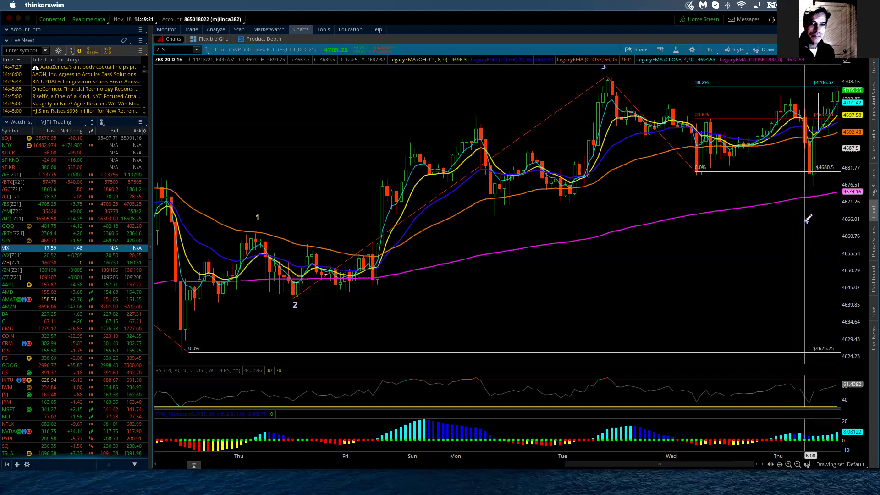
# Place a '4' text label below Thursday's 4625.25 low, beneath the magenta moving average
pyautogui.click(806, 221)
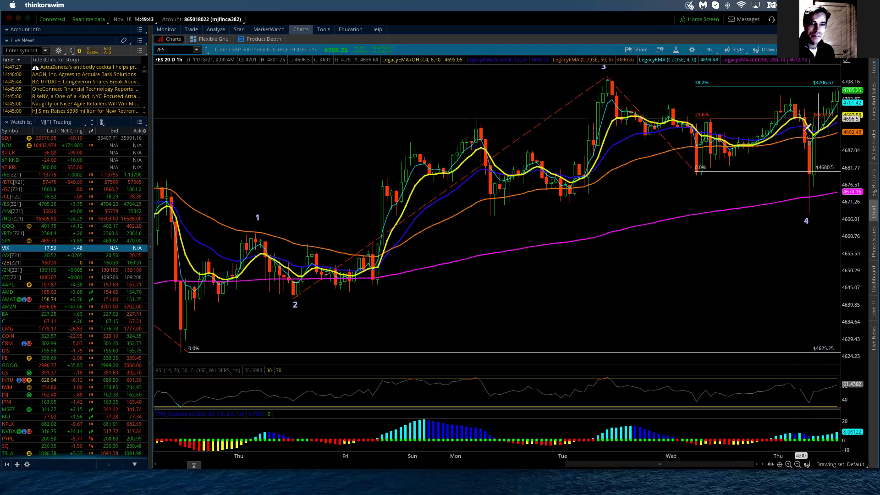
pyautogui.click(806, 220)
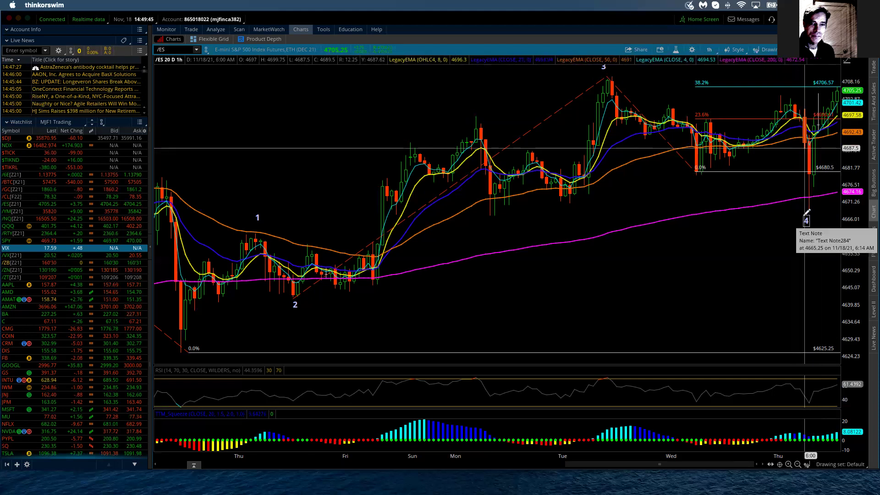
pyautogui.click(812, 153)
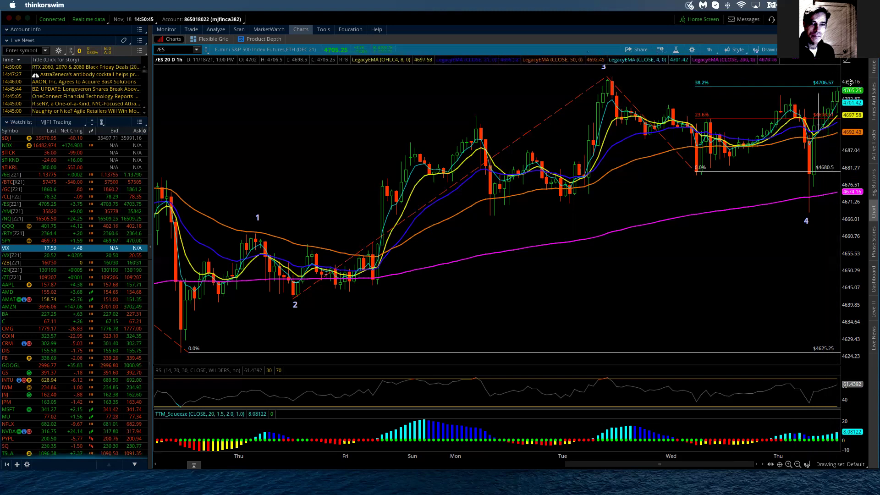
pyautogui.scroll(3, 851, 83)
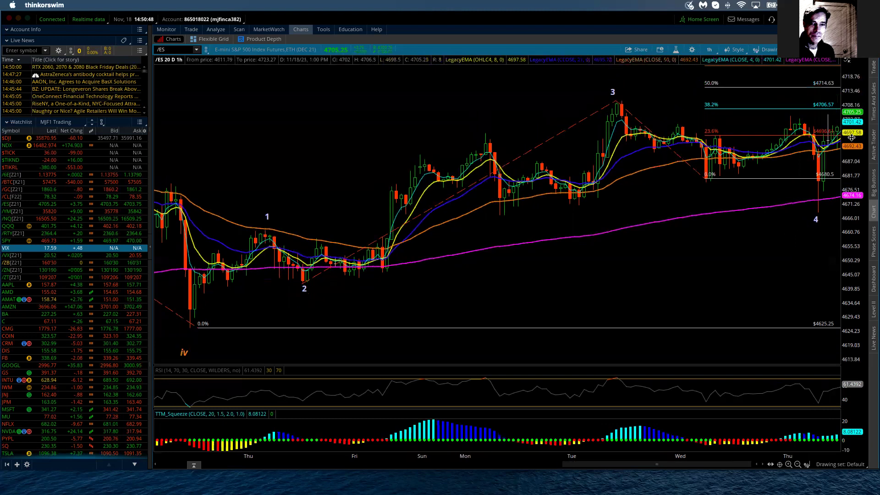
pyautogui.scroll(-2, 811, 142)
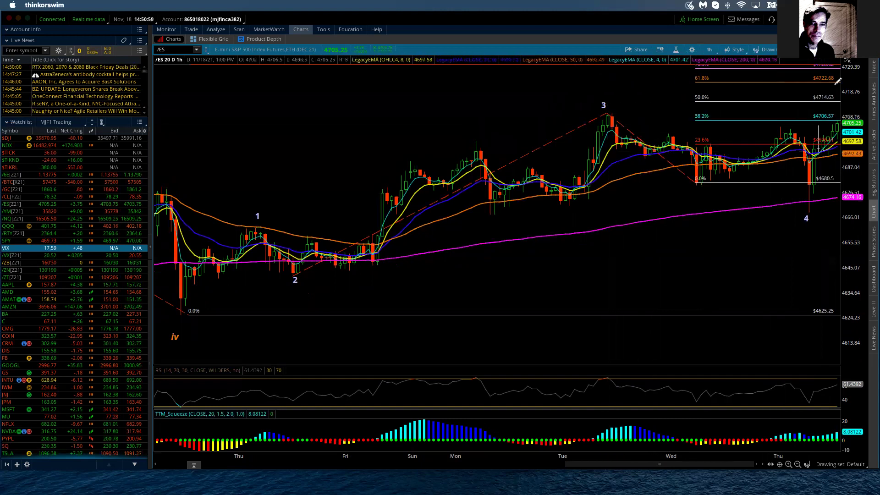
# Stretch the price range so Fibonacci extensions up to 78.6% appear above wave 3
pyautogui.moveTo(836, 78)
pyautogui.moveTo(856, 103); pyautogui.dragTo(858, 133)
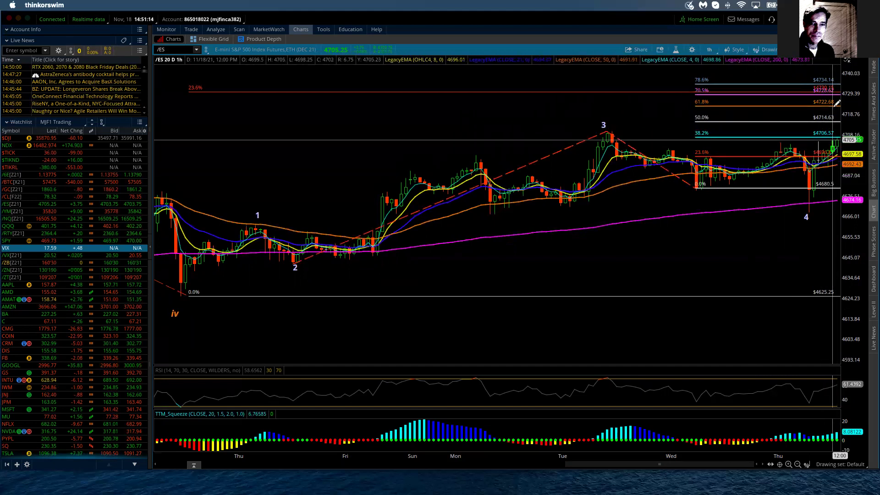
pyautogui.moveTo(836, 103)
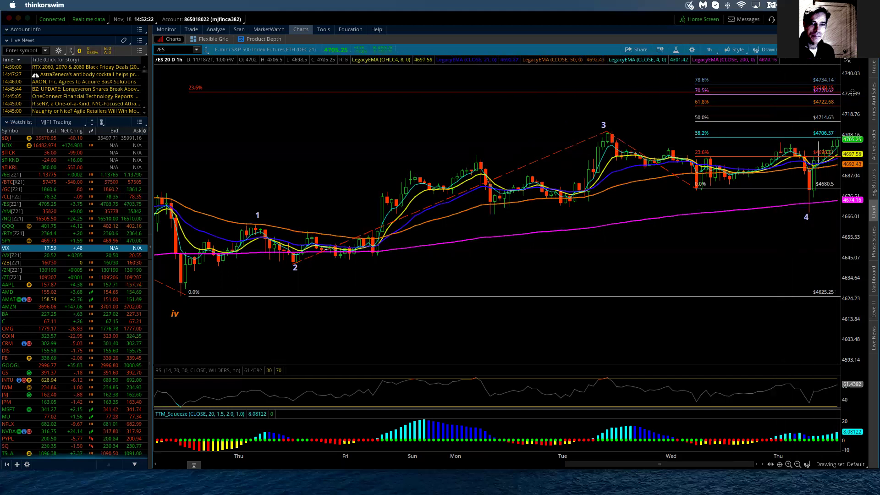
# Compress the price scale to show the 100% (4748.75) and 123.6% (4764.86) extension levels
pyautogui.moveTo(852, 93); pyautogui.dragTo(821, 72)
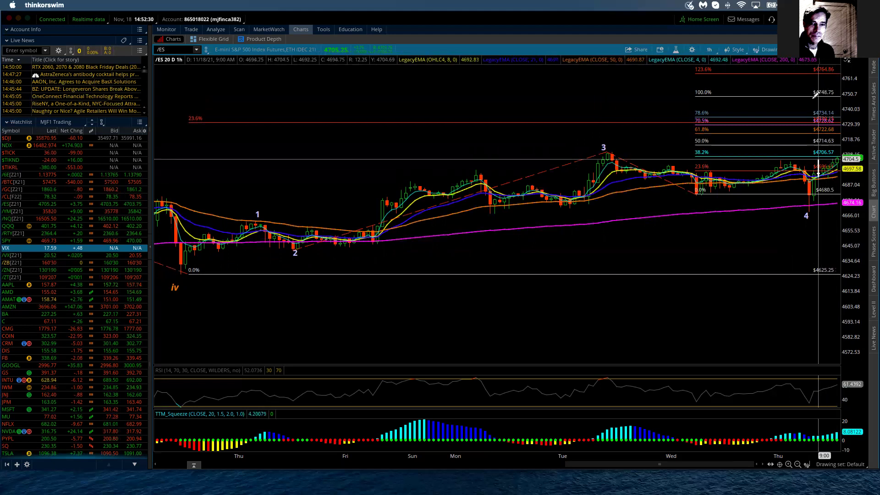
pyautogui.moveTo(835, 91)
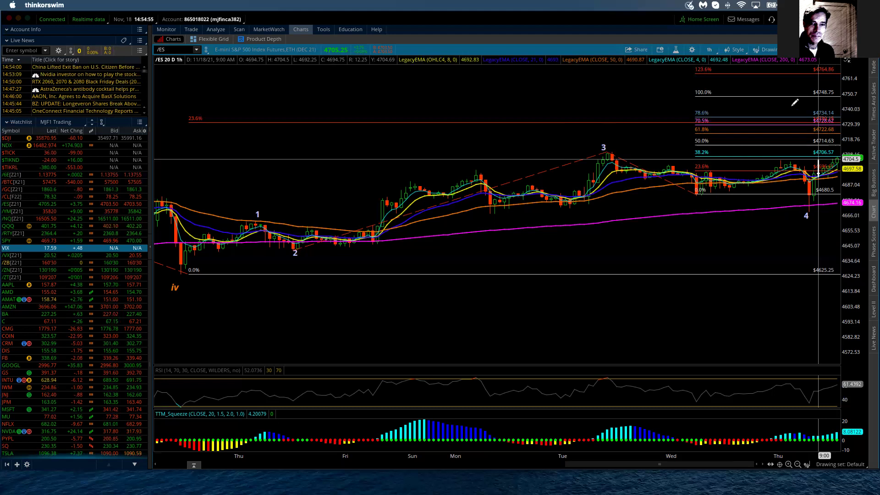
pyautogui.scroll(1, 724, 119)
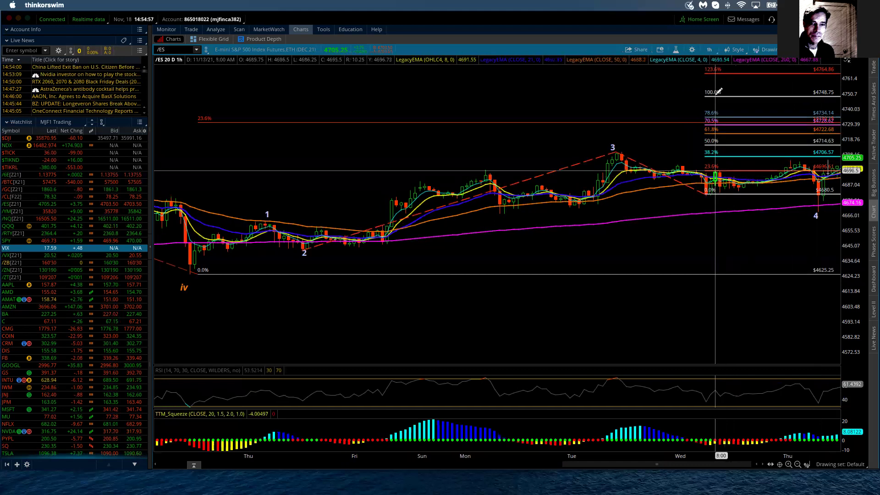
pyautogui.moveTo(718, 91); pyautogui.dragTo(711, 91)
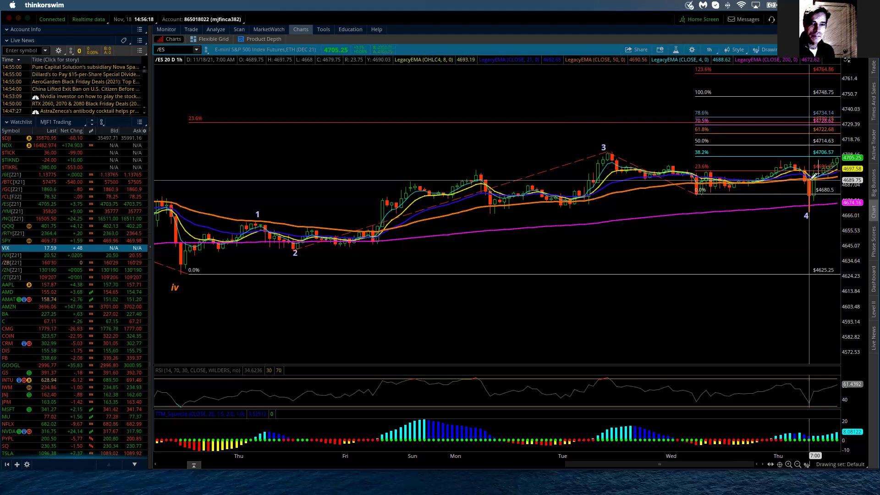
# Switch to 5 D : 5m bars and zoom into today's session from about 9:15 onward
pyautogui.click(709, 50)
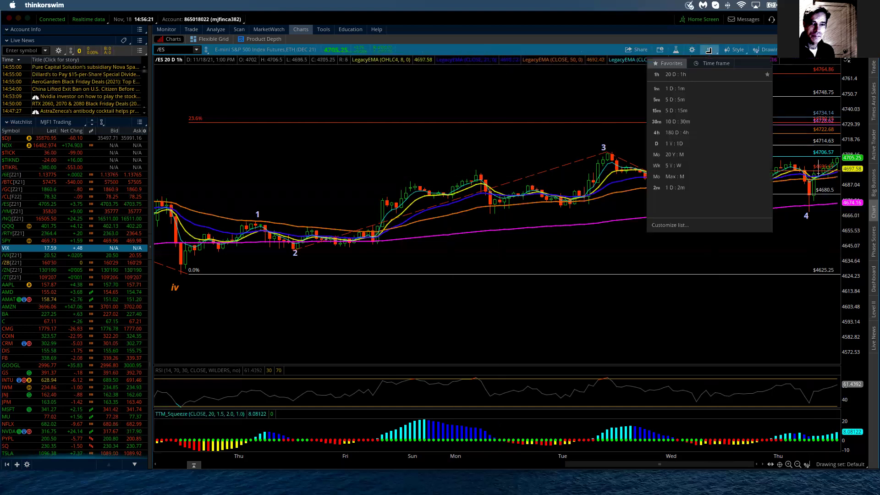
pyautogui.click(669, 100)
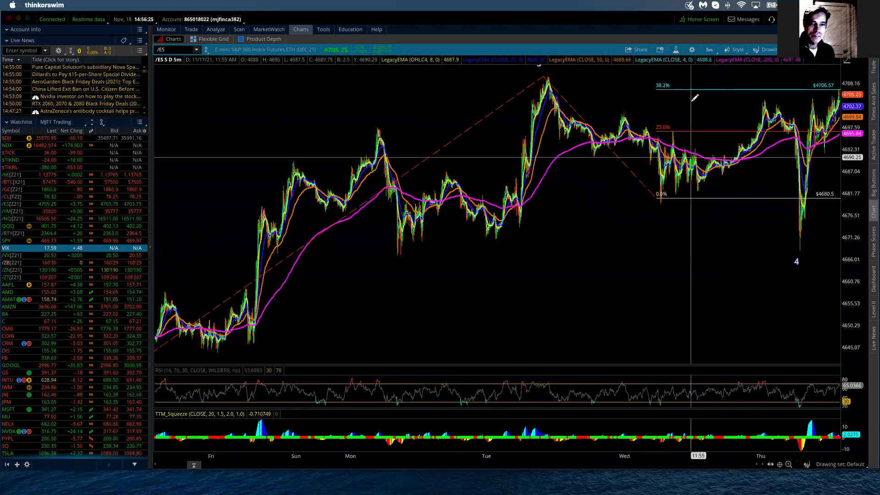
pyautogui.moveTo(691, 92); pyautogui.dragTo(838, 107)
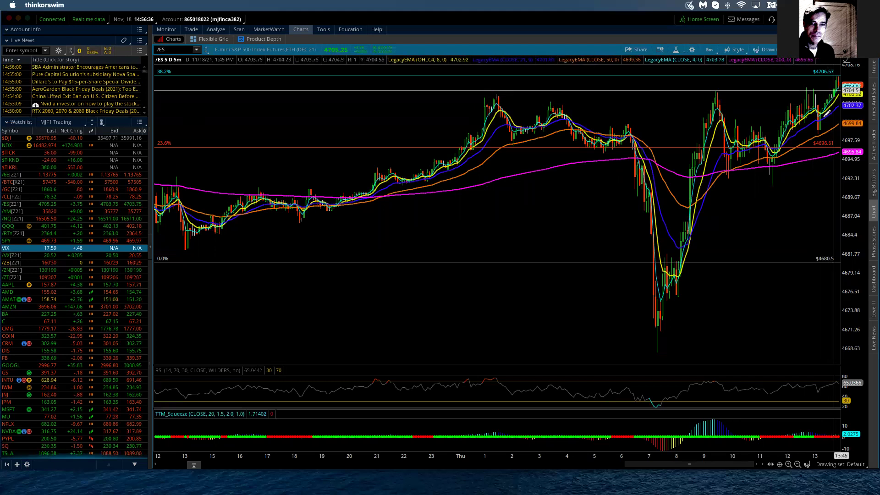
pyautogui.moveTo(706, 87); pyautogui.dragTo(798, 126)
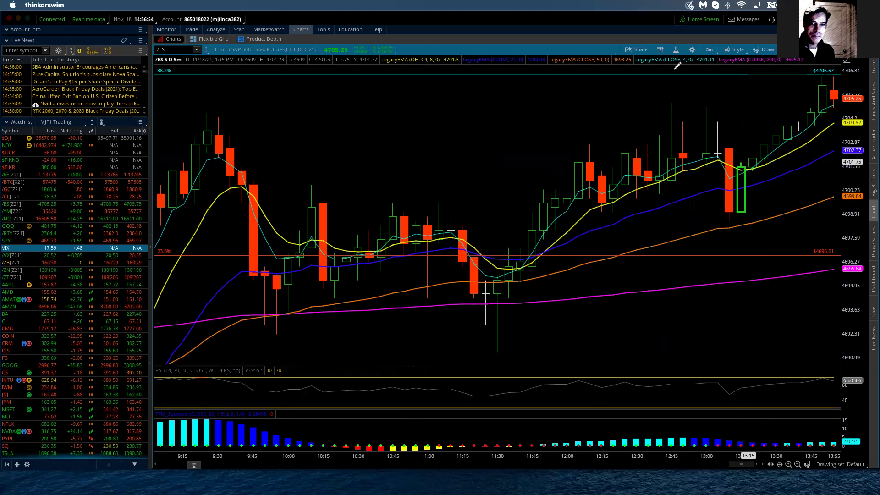
# Switch the chart back to hourly bars and zoom into the most recent days
pyautogui.click(711, 50)
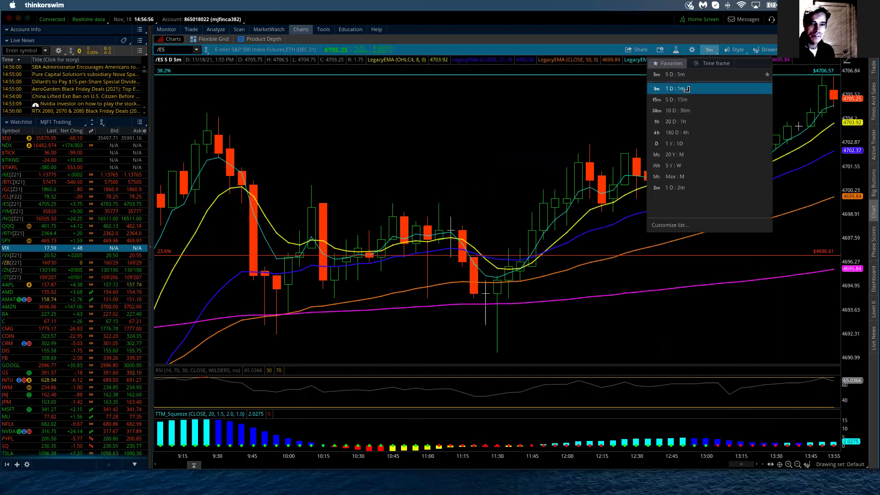
pyautogui.click(683, 121)
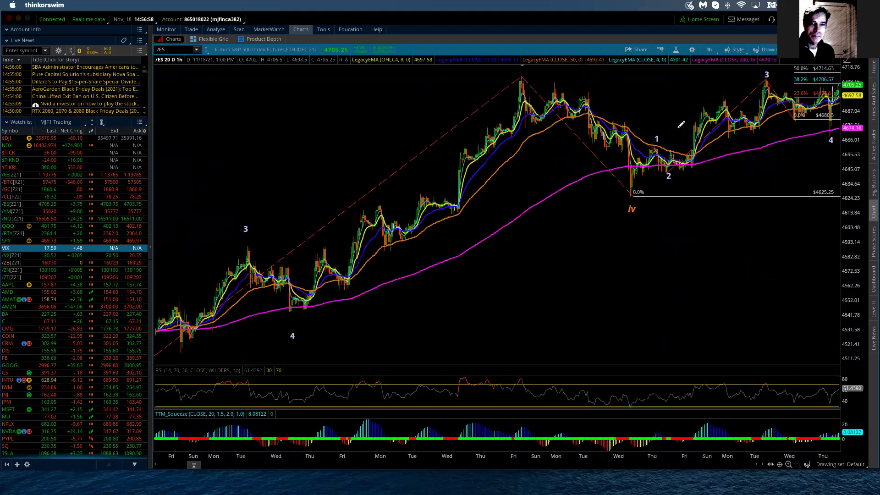
pyautogui.moveTo(721, 105); pyautogui.dragTo(838, 87)
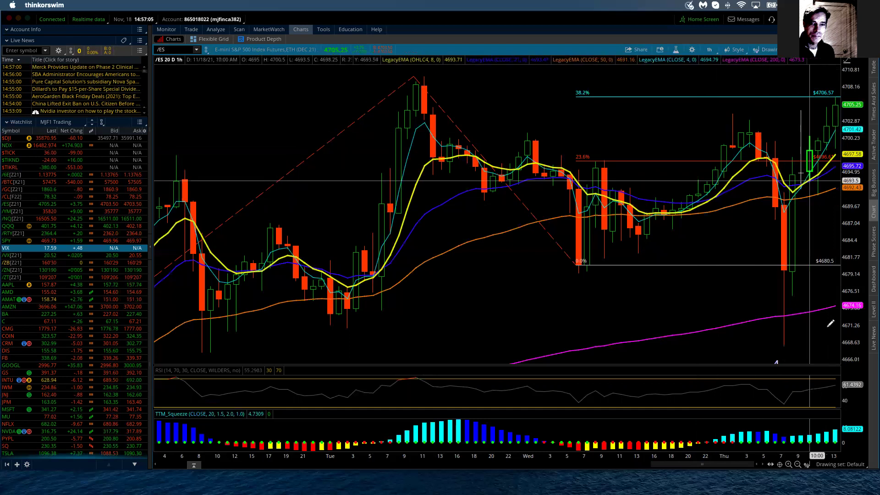
# Switch to 1 Y : 1D, zoom to 9/30–11/18, and label the latest bar as wave 4
pyautogui.click(711, 49)
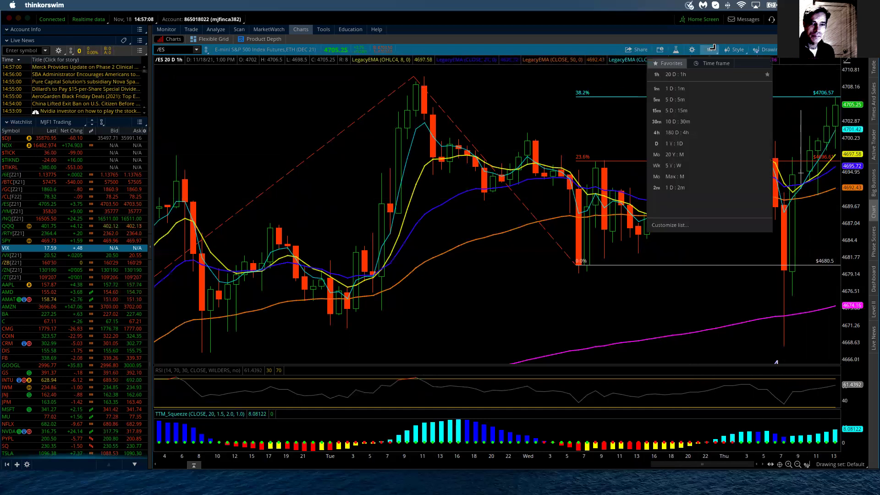
pyautogui.click(673, 144)
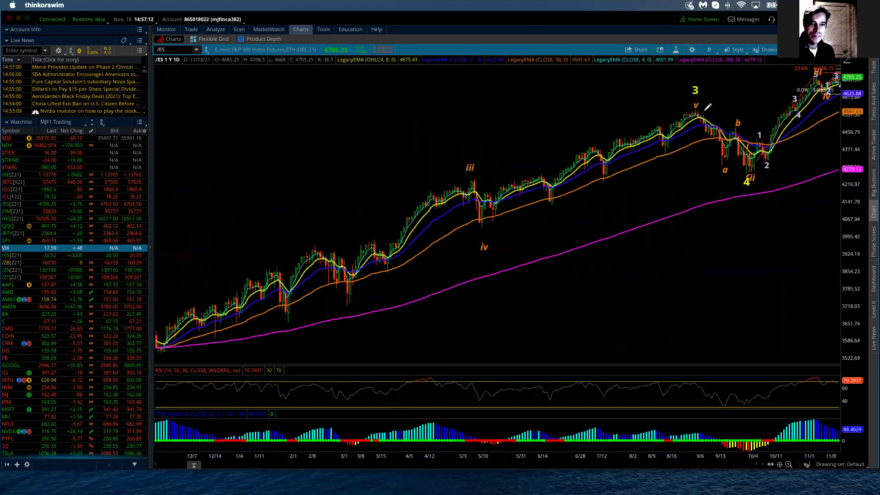
pyautogui.moveTo(745, 115); pyautogui.dragTo(838, 93)
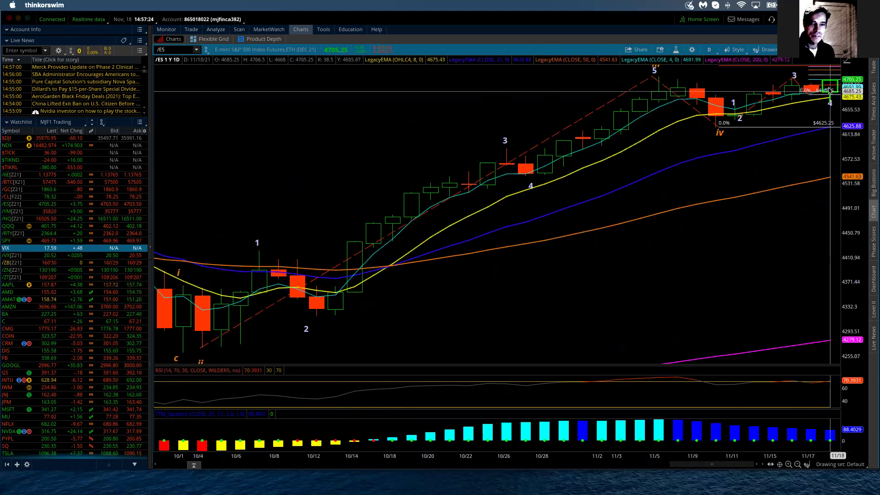
pyautogui.click(830, 102)
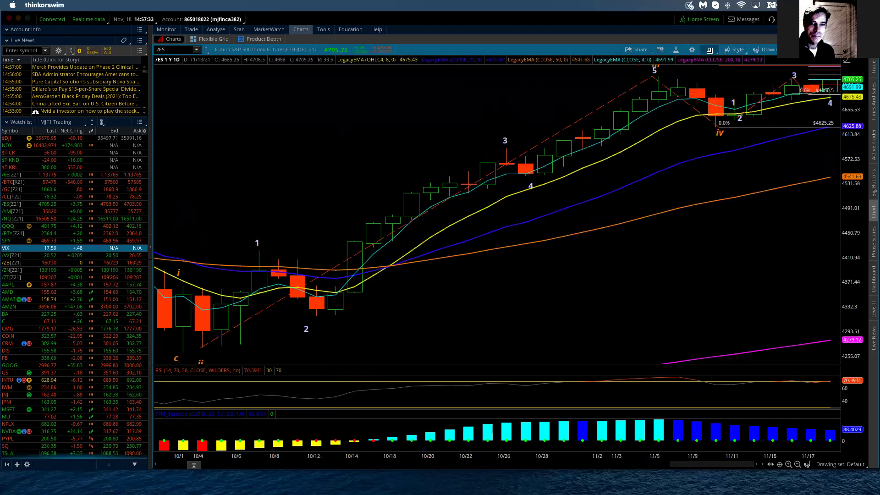
# Return to hourly bars zoomed to 11/15 through 11/18
pyautogui.click(709, 49)
pyautogui.click(676, 133)
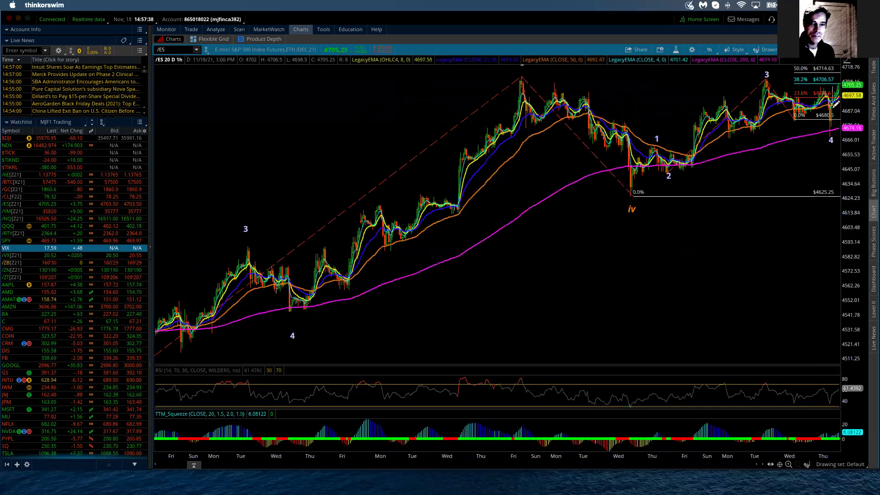
pyautogui.moveTo(735, 112); pyautogui.dragTo(838, 88)
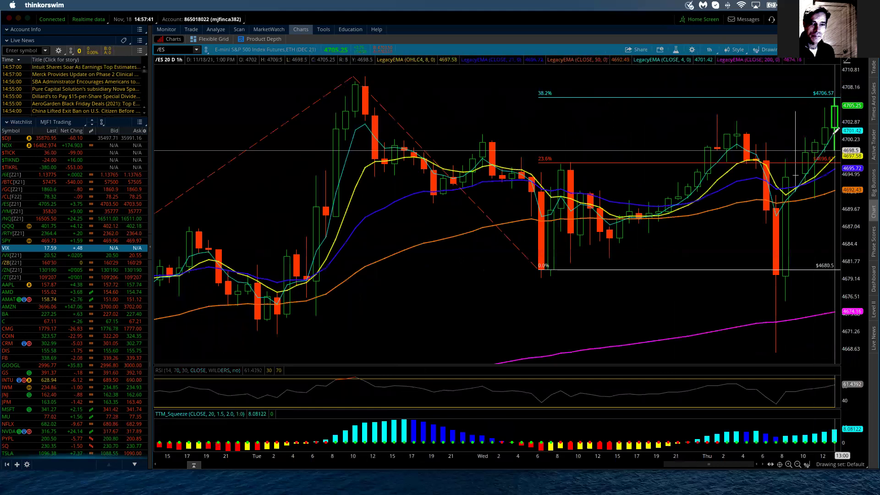